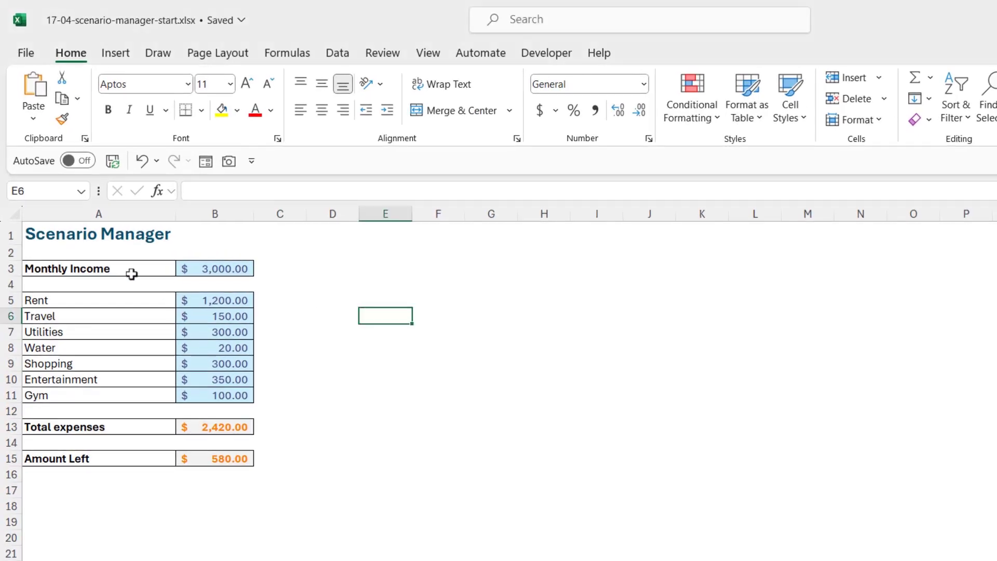
Review the income in B3, expenses B5:B11, and the Total expenses and Amount Left formulas.
key(Return)
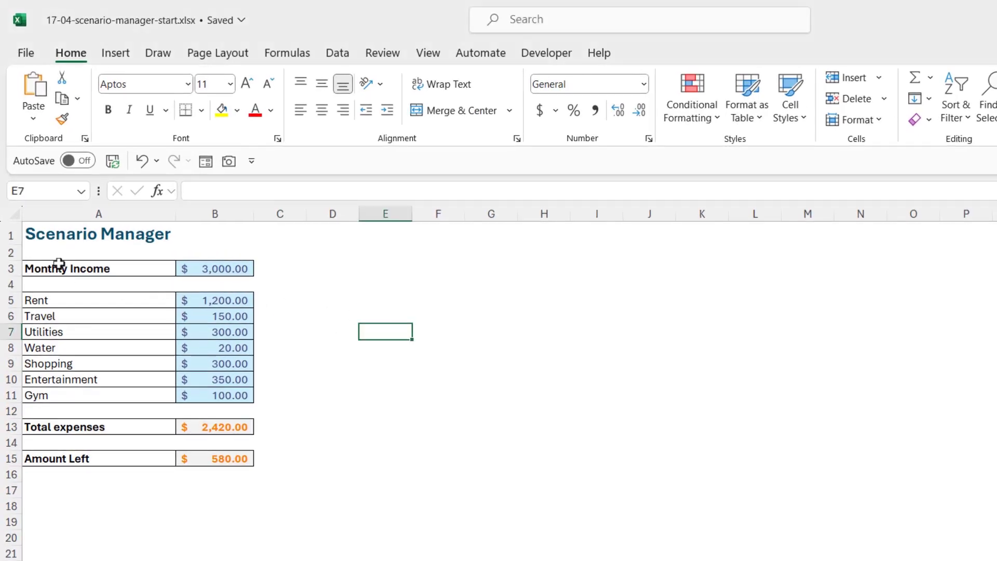
click(214, 268)
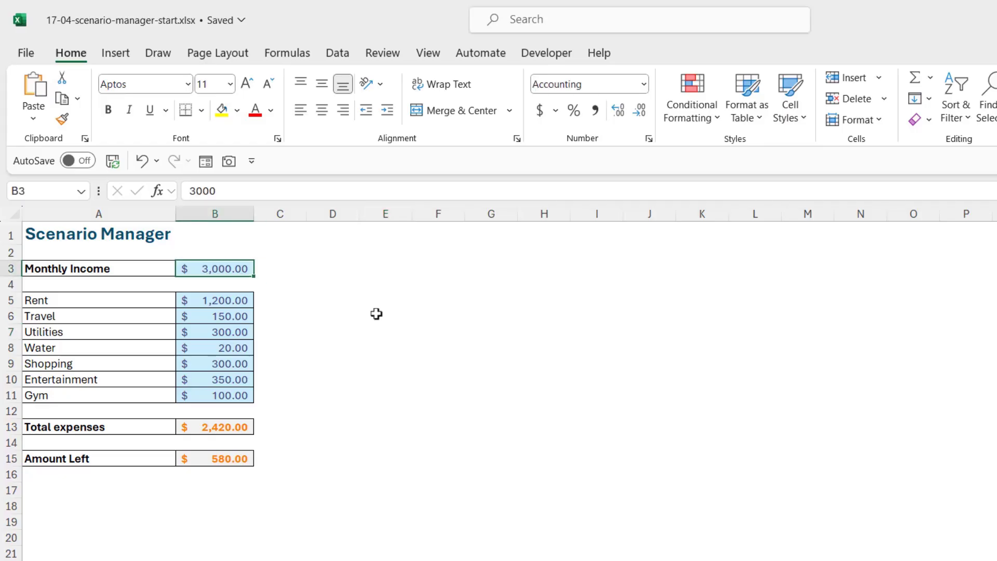
key(alt+F3)
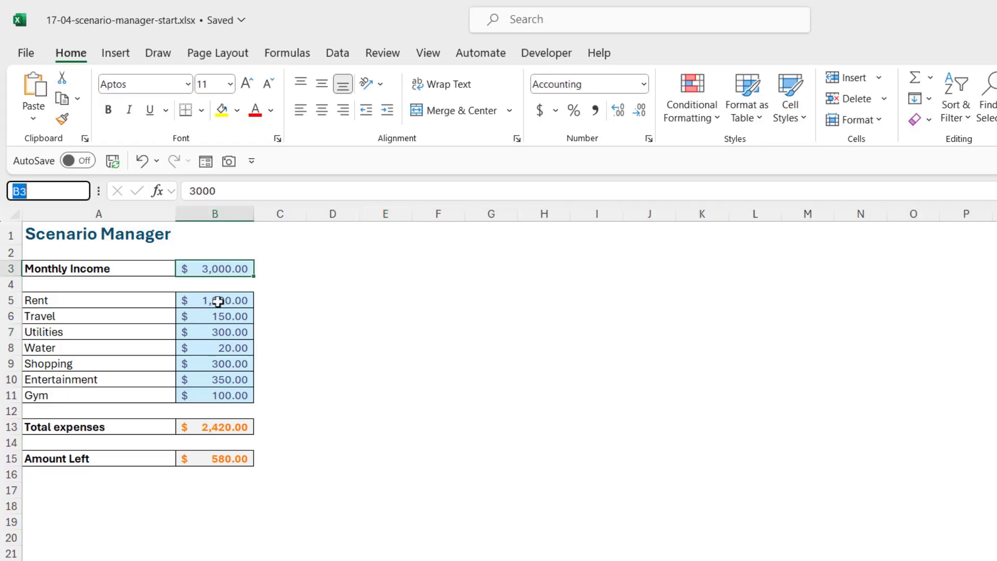
drag(216, 301, 218, 396)
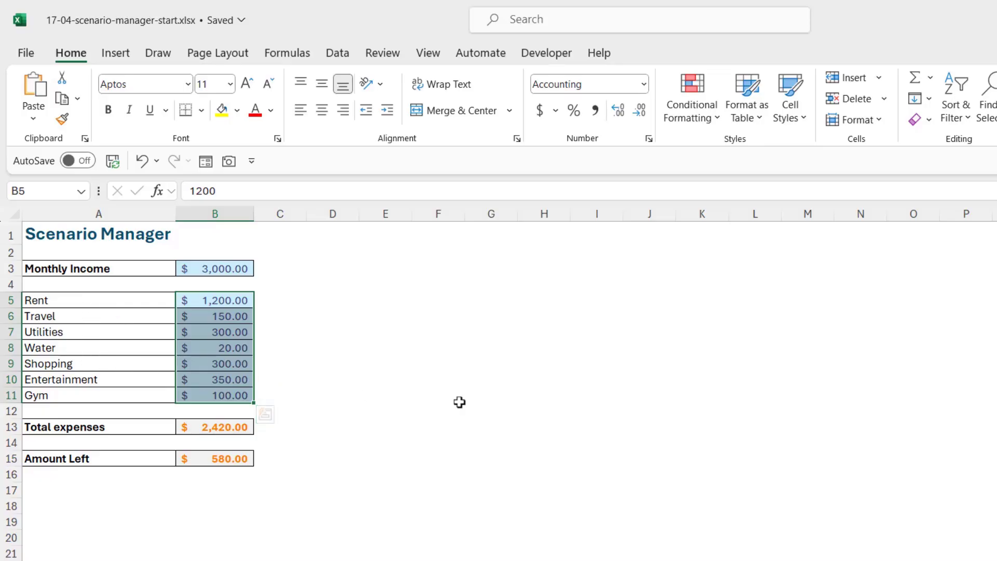
click(207, 427)
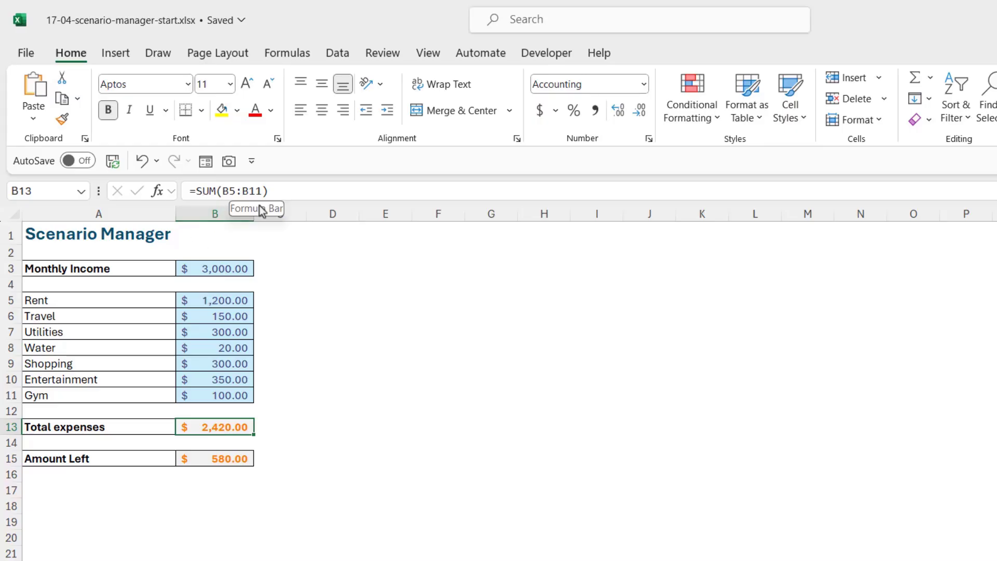
click(214, 460)
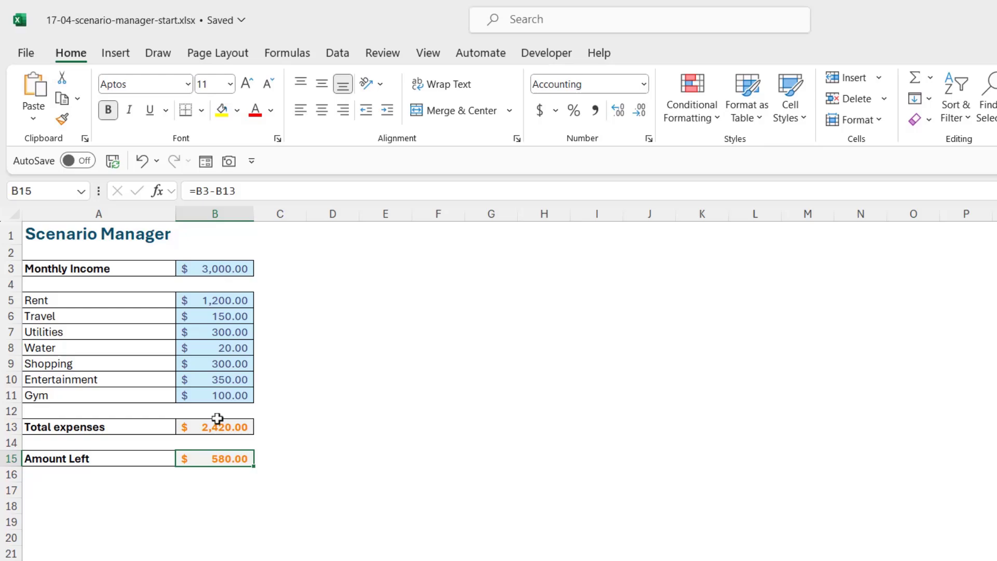
click(228, 268)
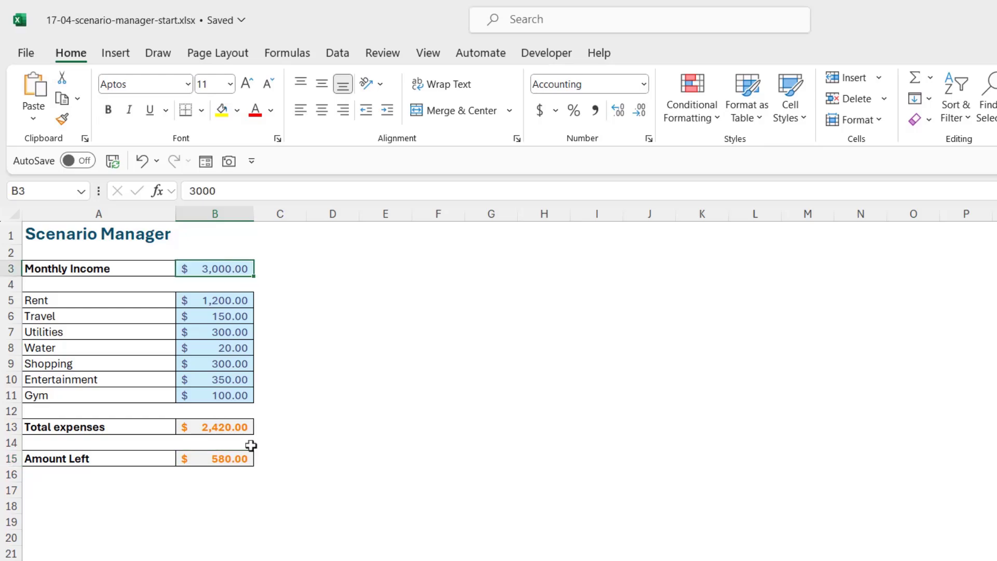
click(238, 426)
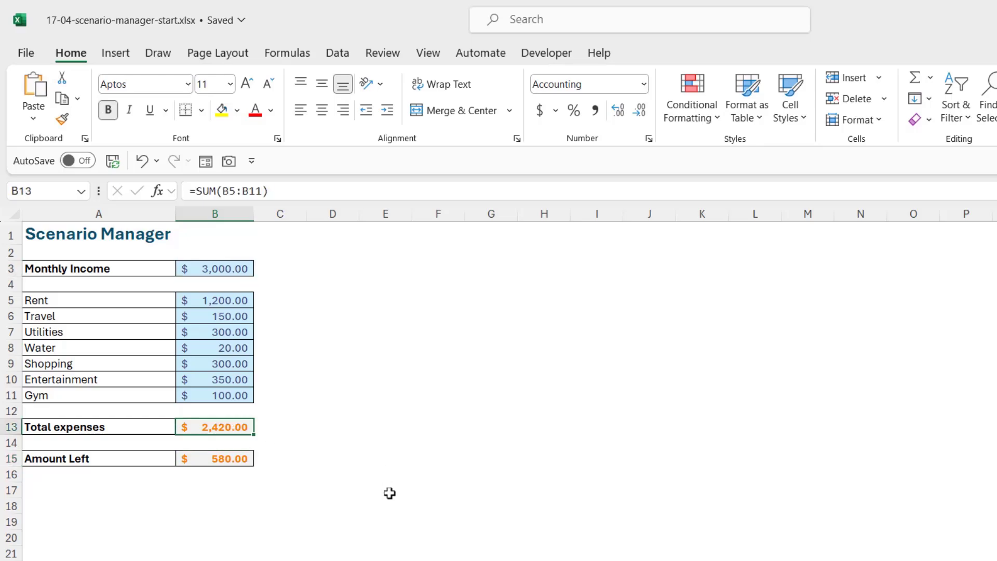
click(224, 460)
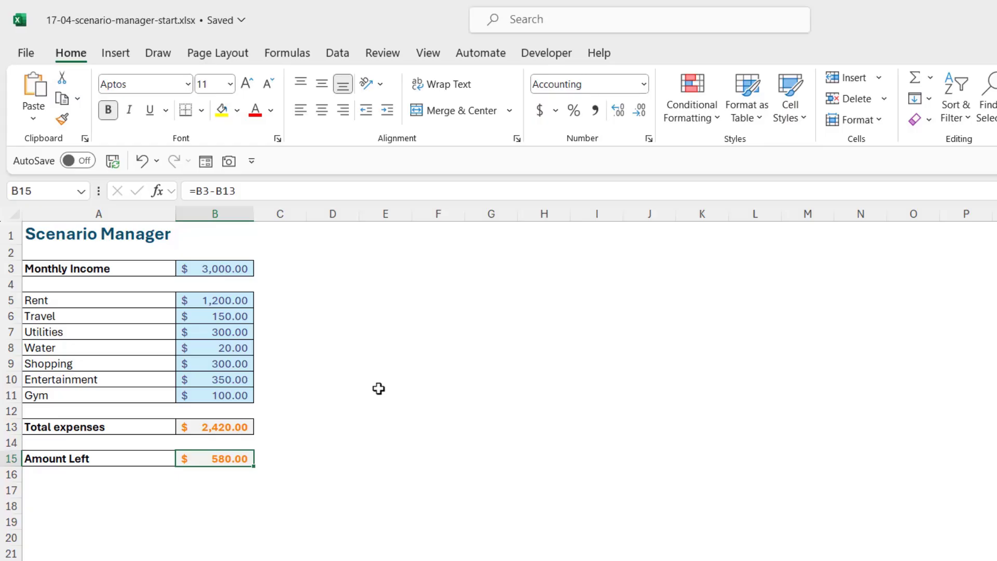
click(389, 321)
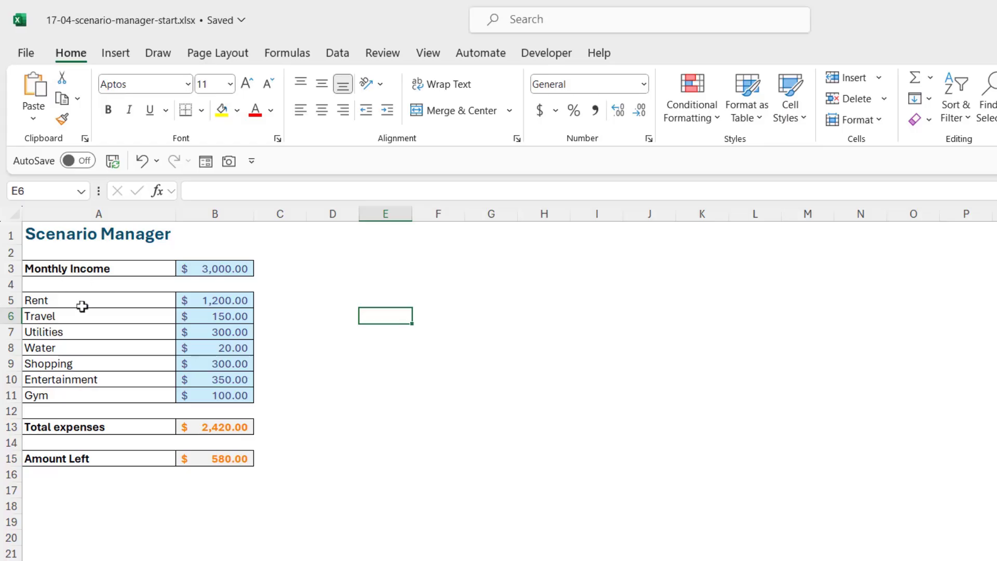
Create names from the left-column labels for A3:B3 and A5:B11.
mouse_move(49, 268)
mouse_down()
mouse_move(201, 269)
mouse_move(214, 393)
mouse_up()
ctrl+click(55, 298)
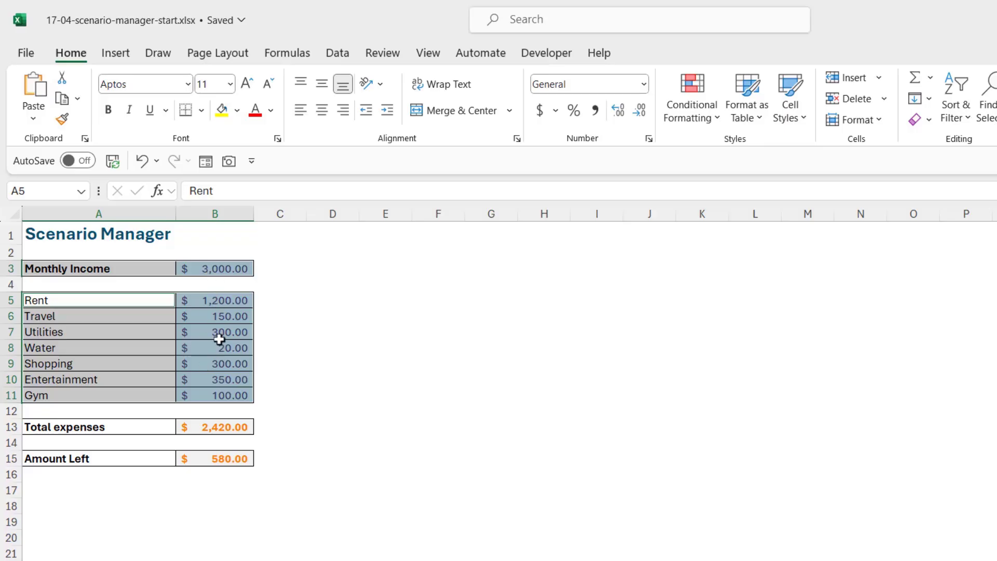
click(285, 58)
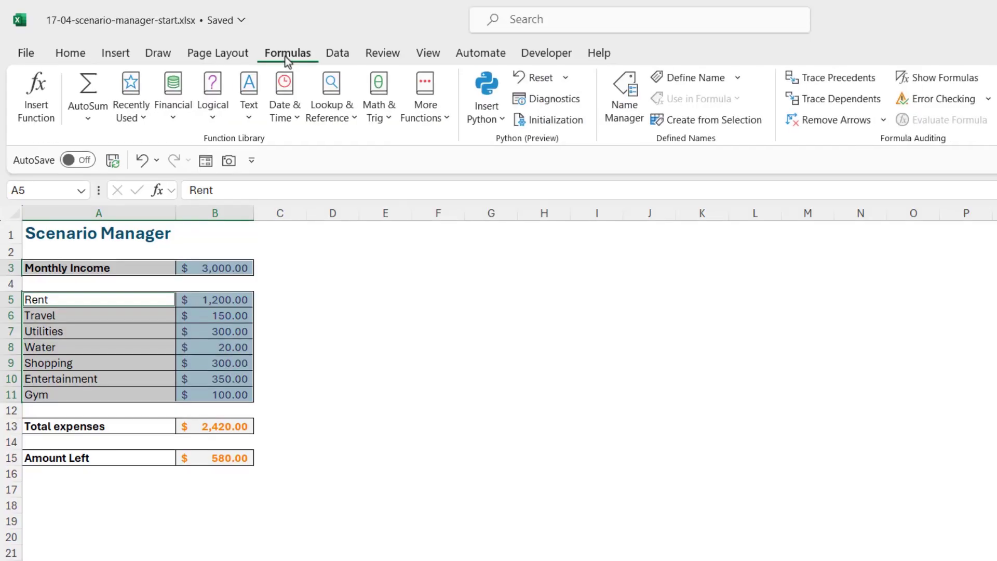
click(720, 123)
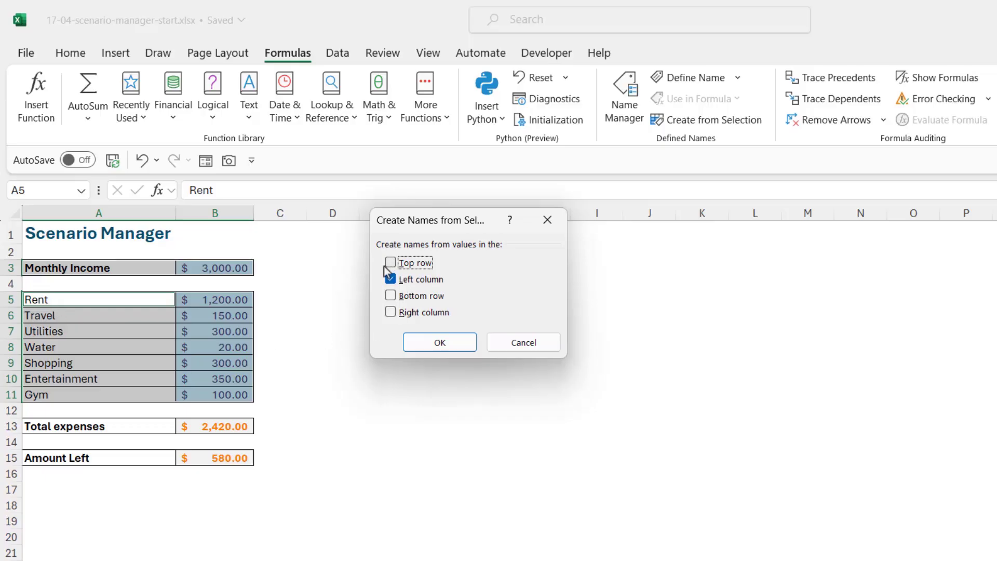
click(440, 342)
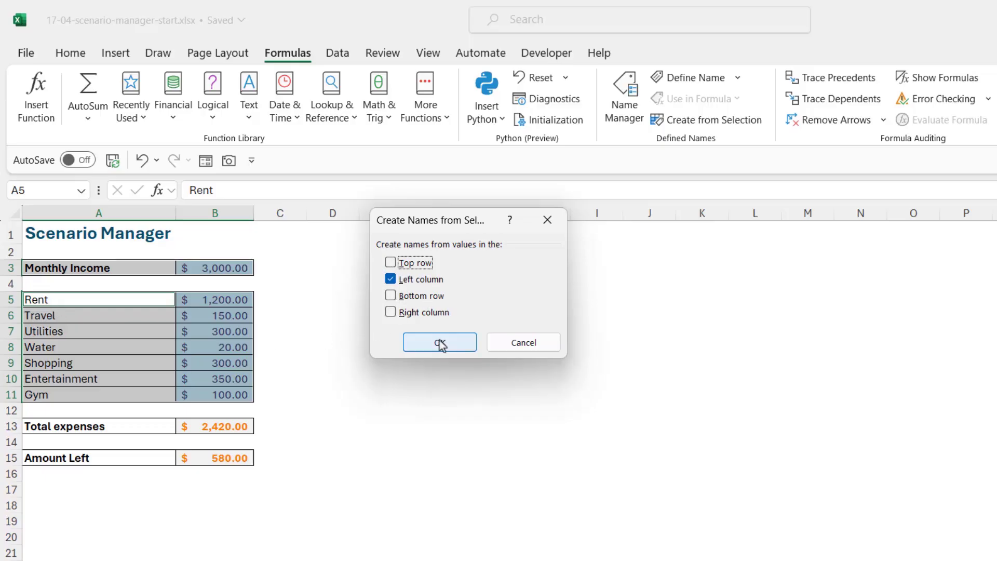
Check the new names in the Name Box list and jump to the cell named Gym.
click(385, 300)
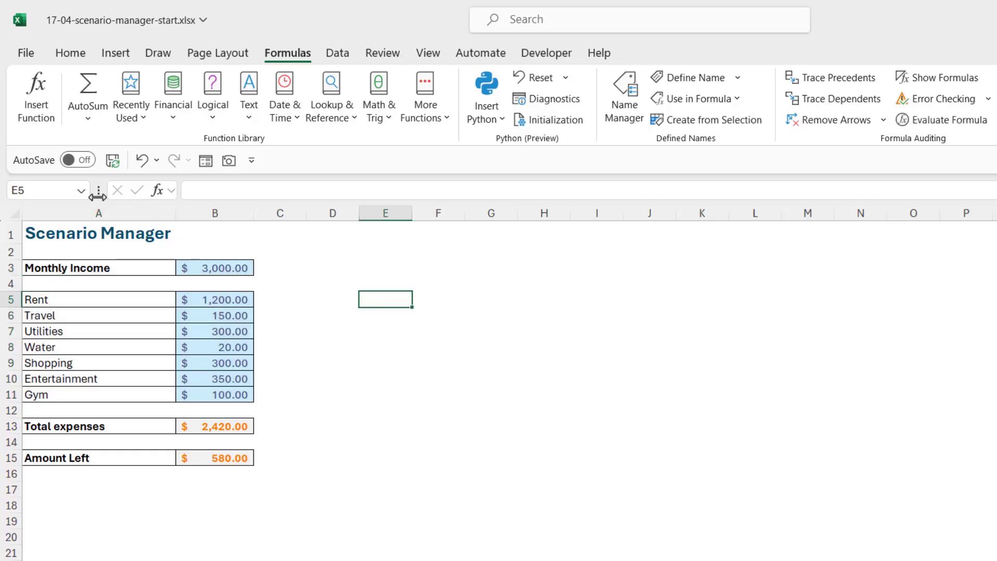
click(81, 191)
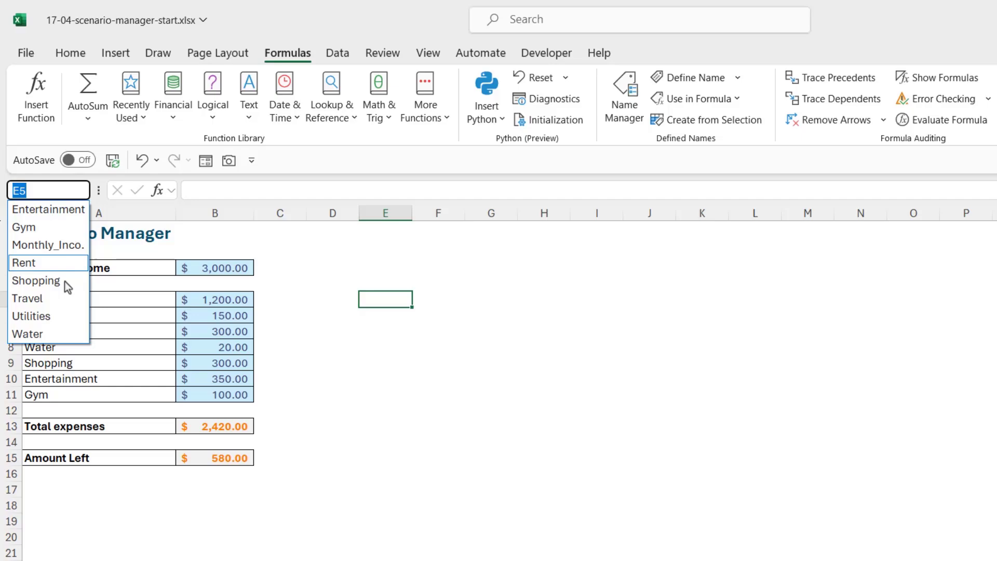
click(49, 226)
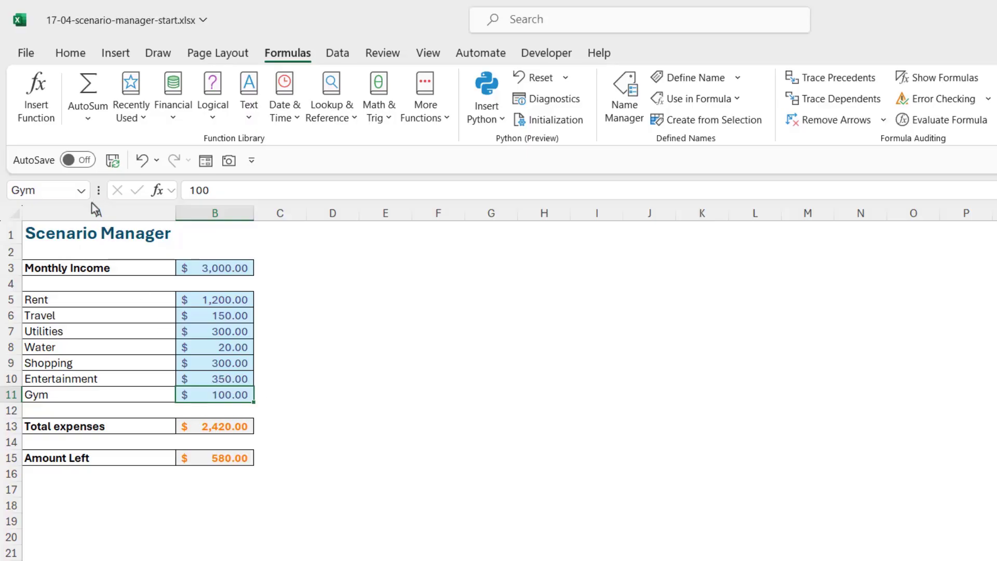
In Scenario Manager, add a scenario named Original with changing cells B3 and B5:B11.
key(Right)
key(Right)
key(Right)
click(346, 56)
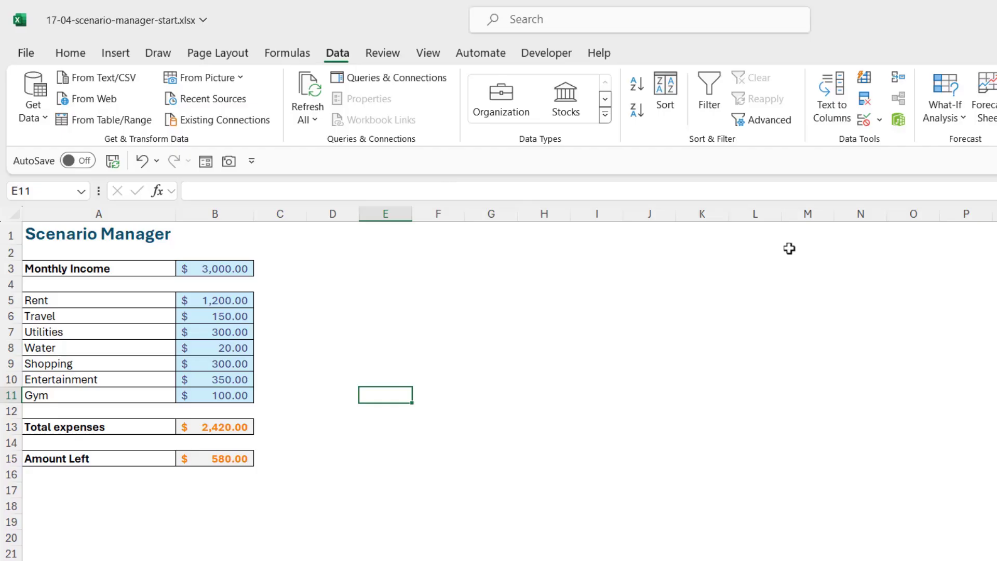
click(963, 117)
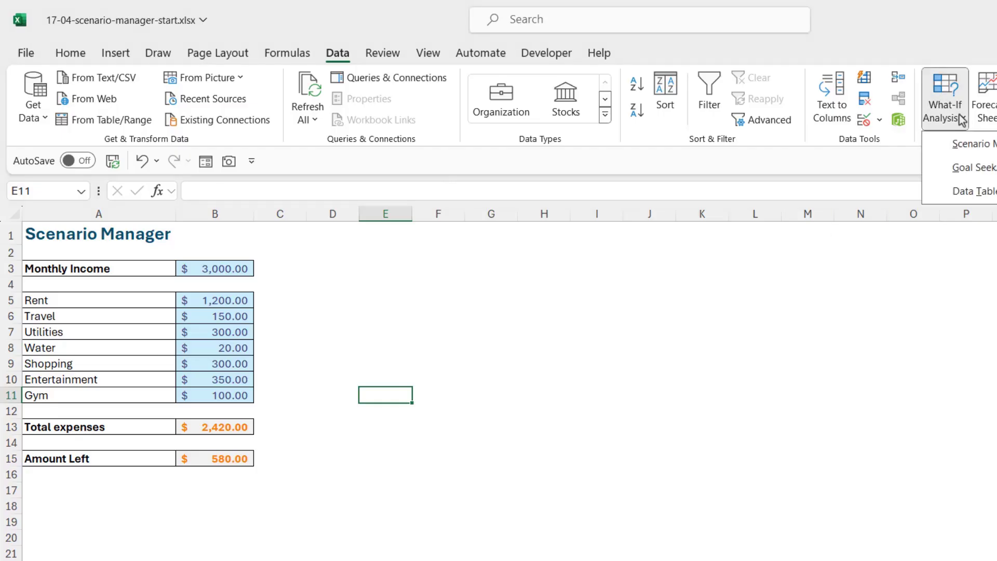
click(965, 144)
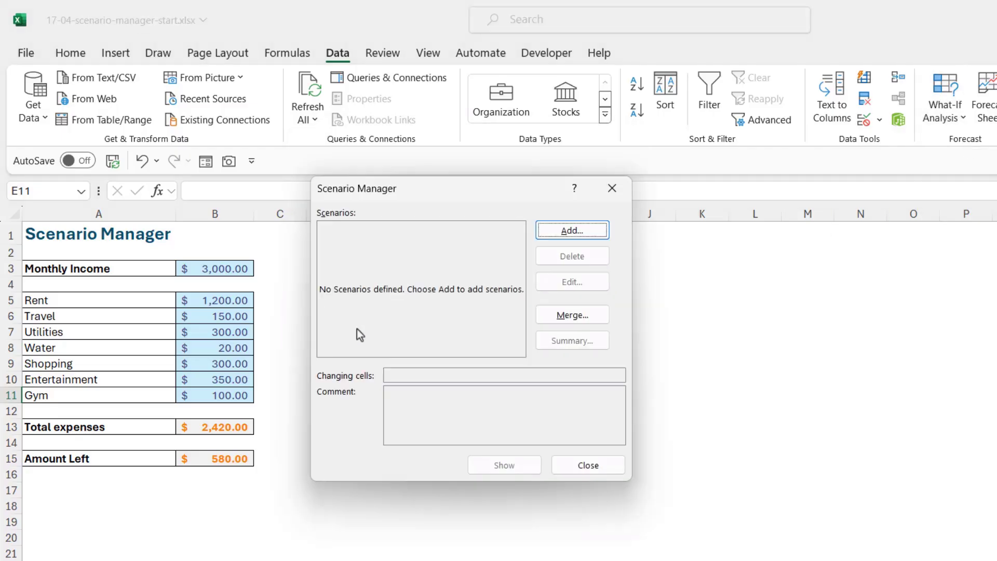
click(583, 231)
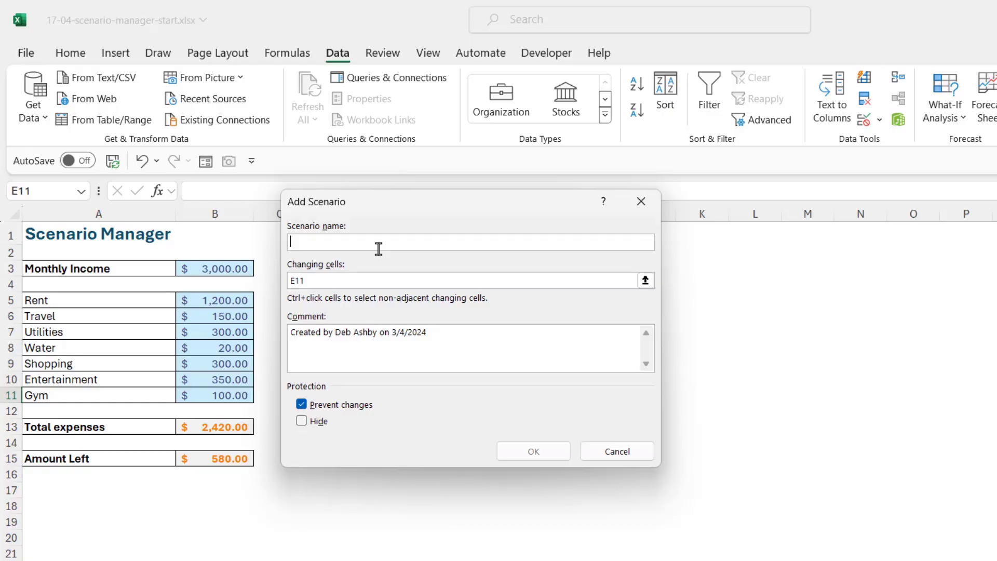
text(Ori)
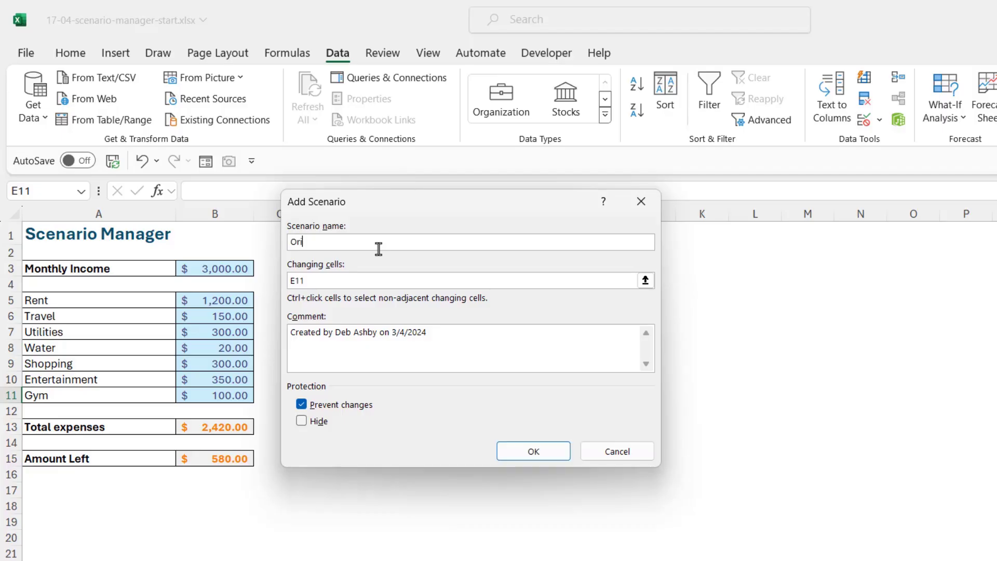
text(nginal)
key(Tab)
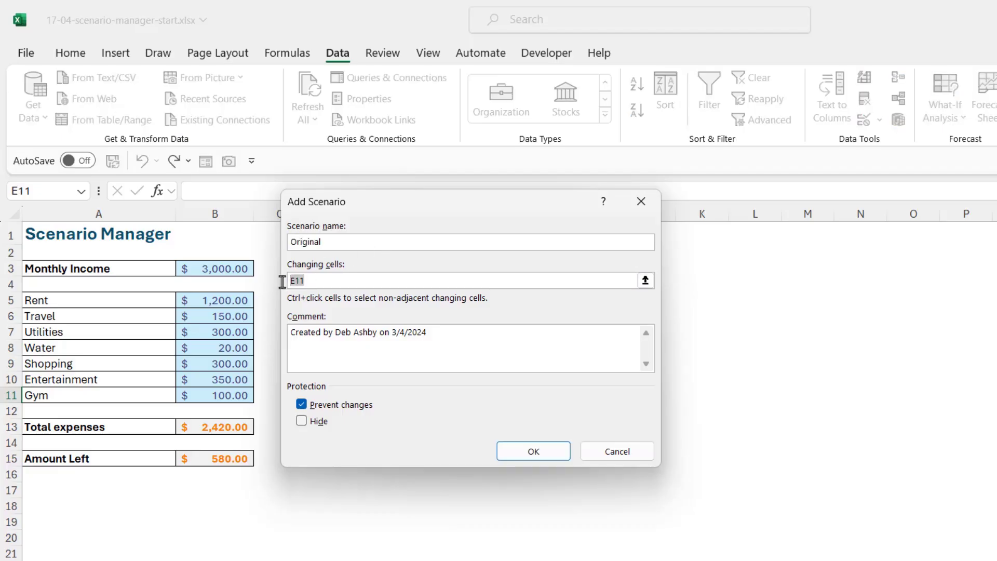
key(BackSpace)
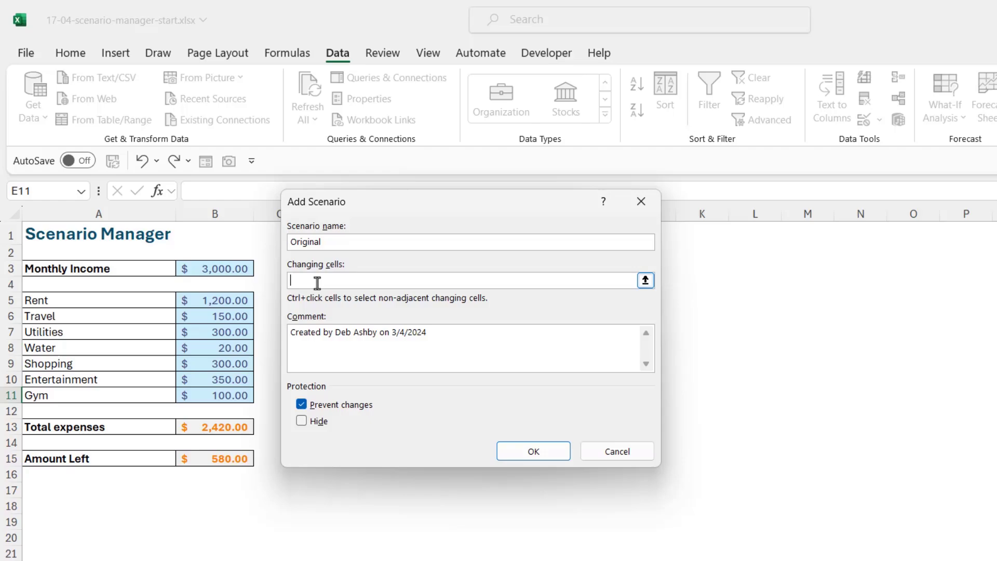
click(223, 271)
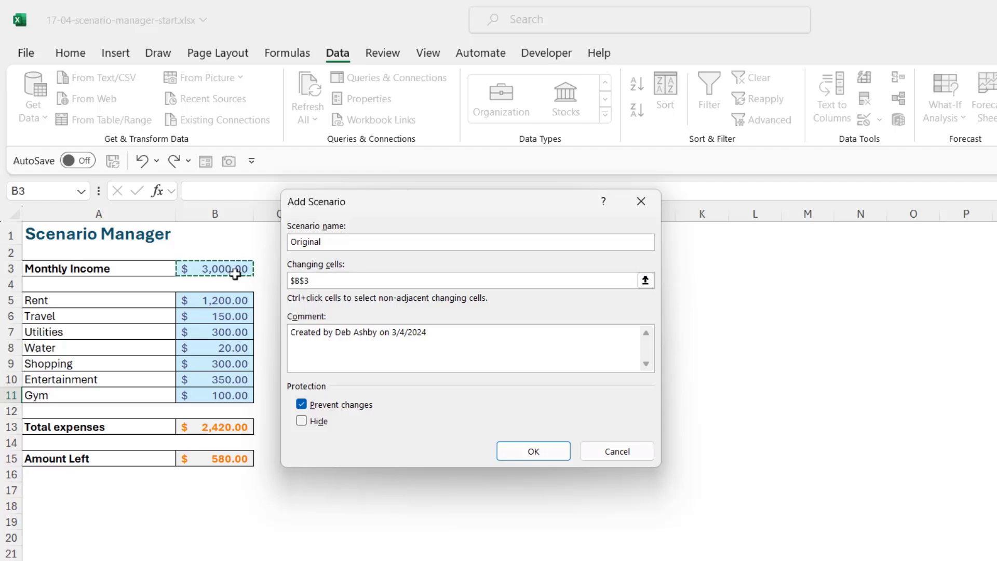
drag(224, 300, 246, 395)
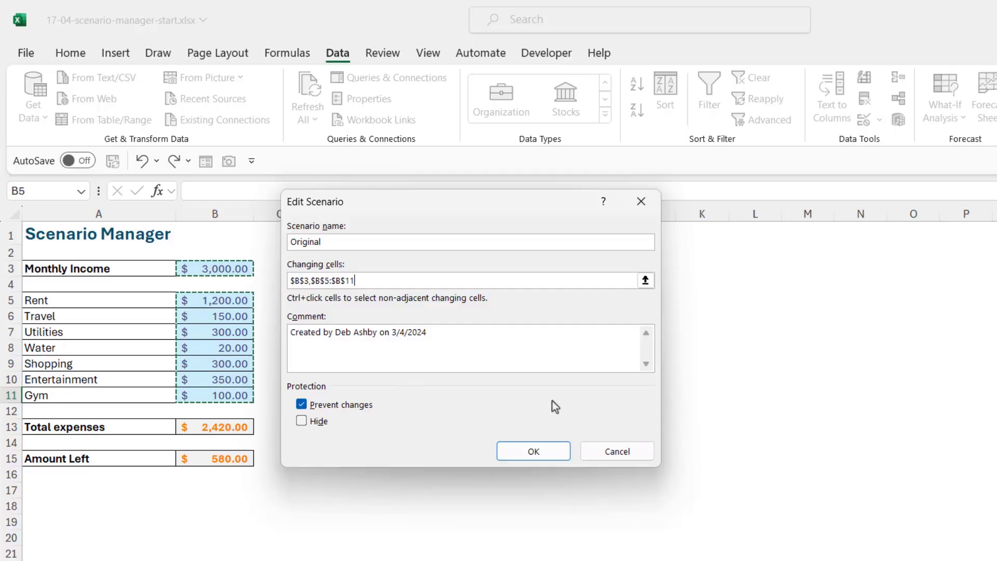
Save the Original scenario with the current values, such as 3000 income and 1200 rent.
click(533, 452)
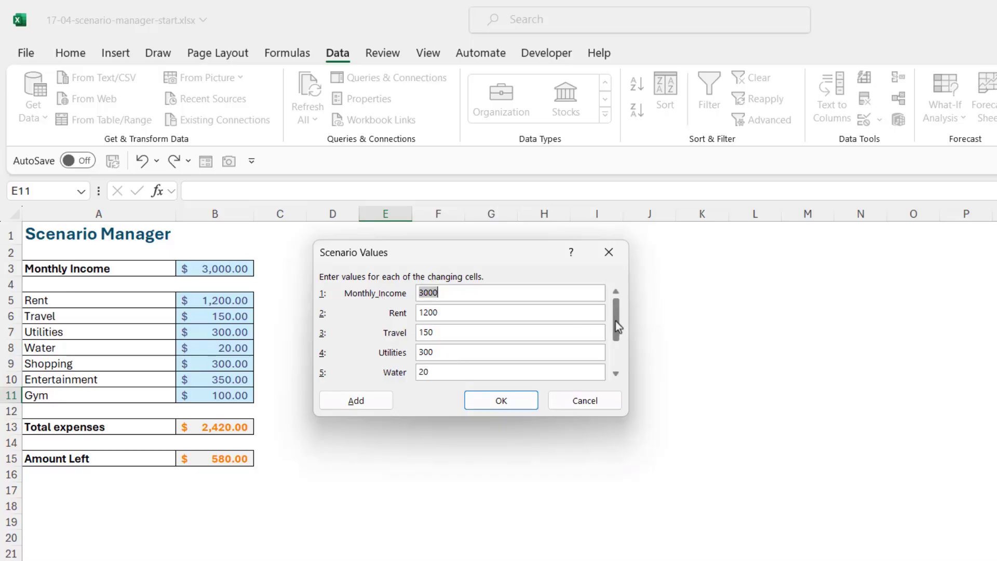
scroll(616, 350, down, 1)
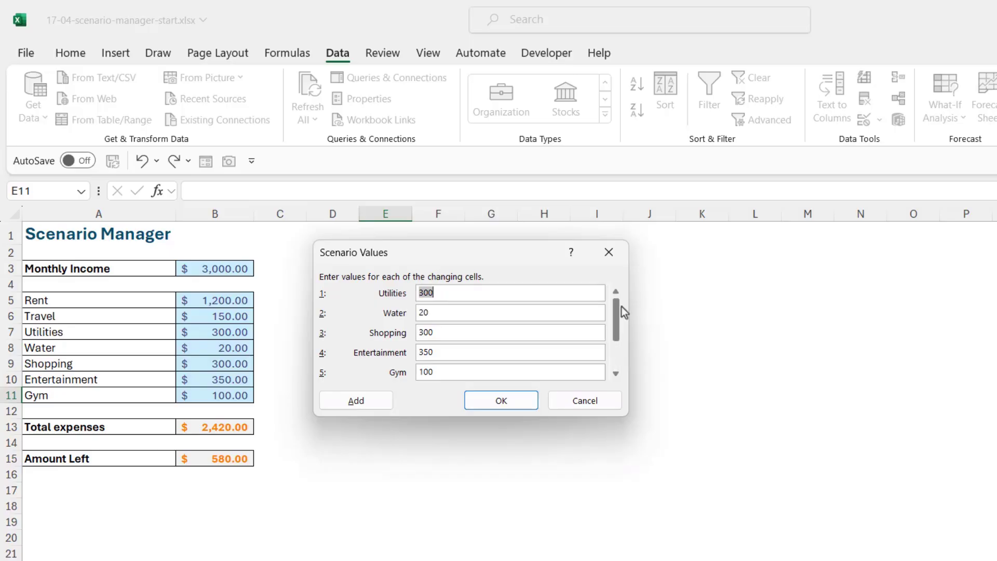
scroll(622, 312, up, 1)
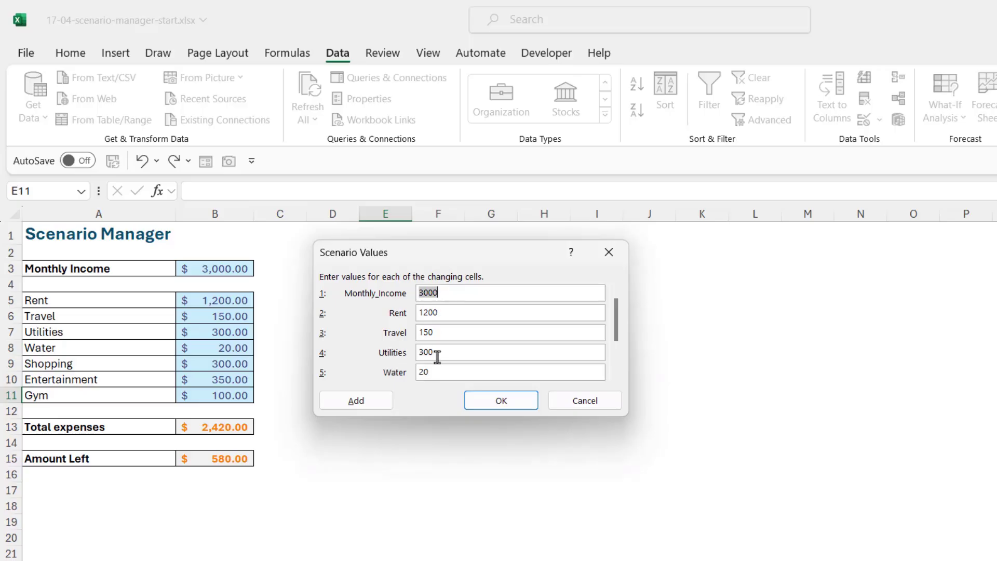
click(501, 401)
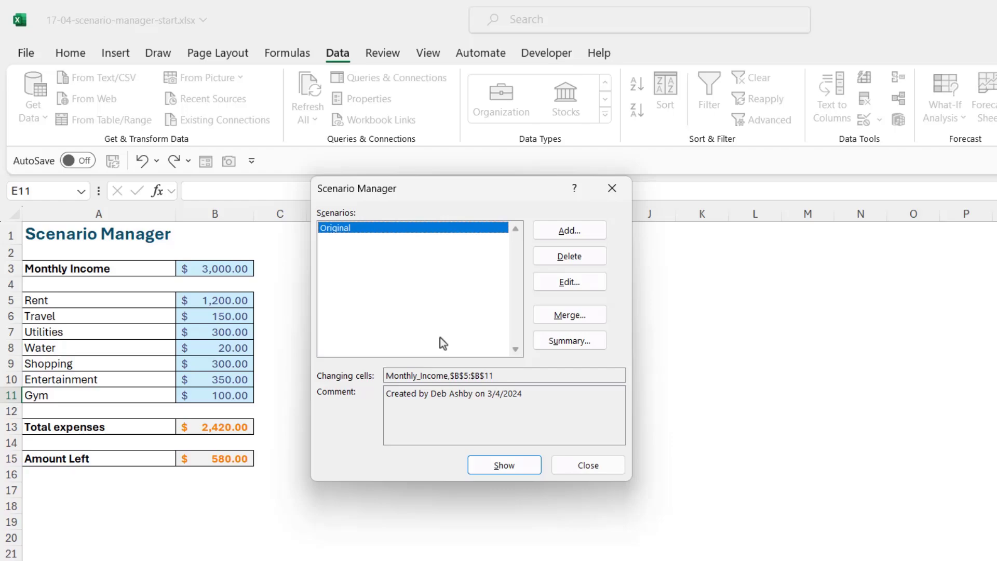
Add a scenario named Promotion using the same changing cells.
click(567, 232)
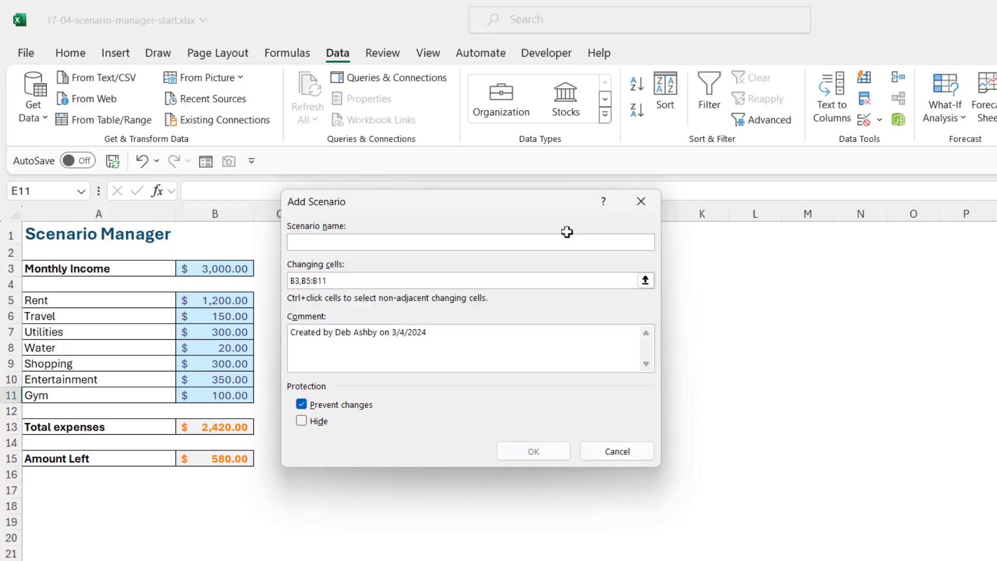
text(Promotion)
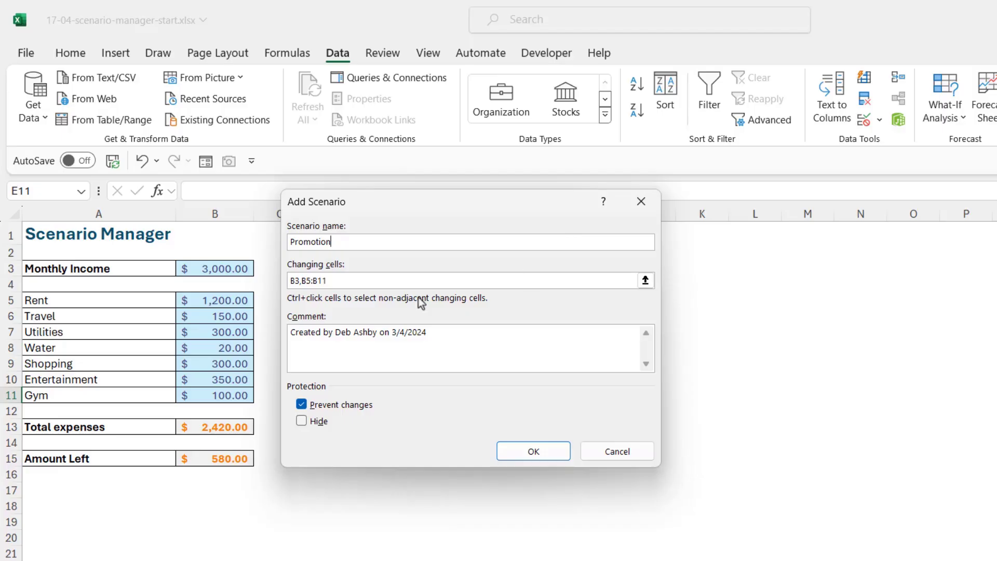
click(535, 450)
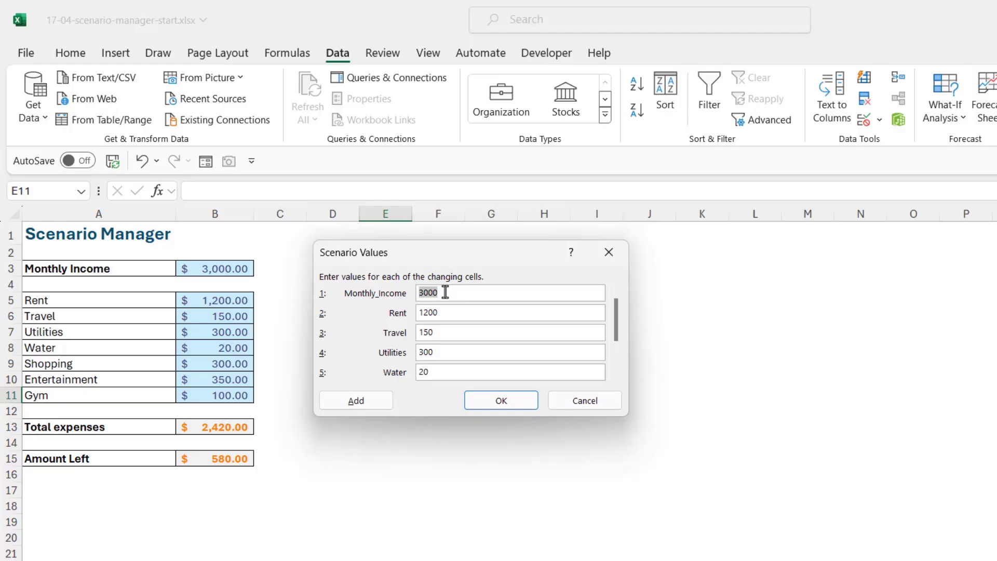
Give Promotion income 3500, Shopping 320 and Entertainment 400, then save it.
click(445, 292)
drag(439, 292, 412, 293)
text(3500)
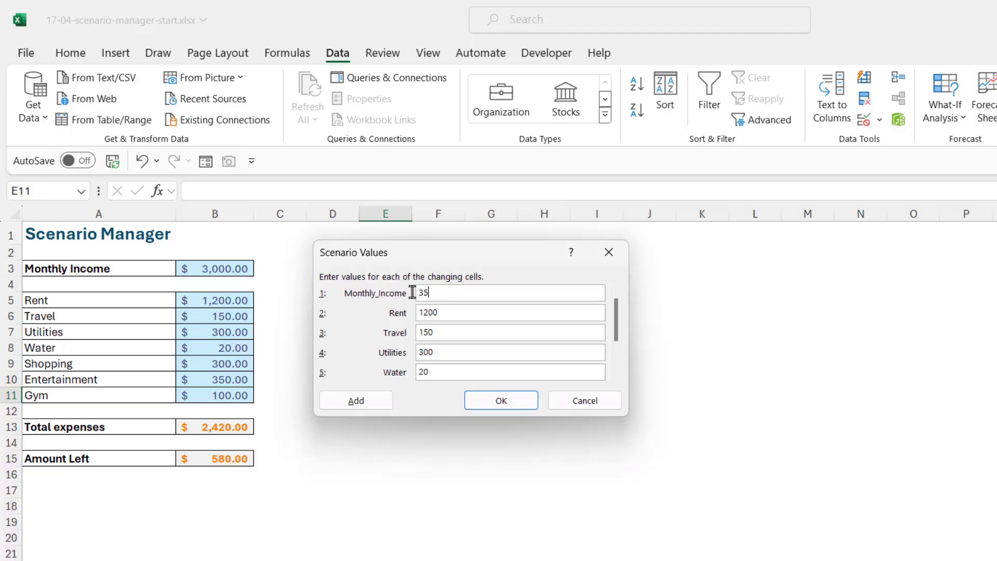
click(450, 307)
scroll(616, 339, down, 1)
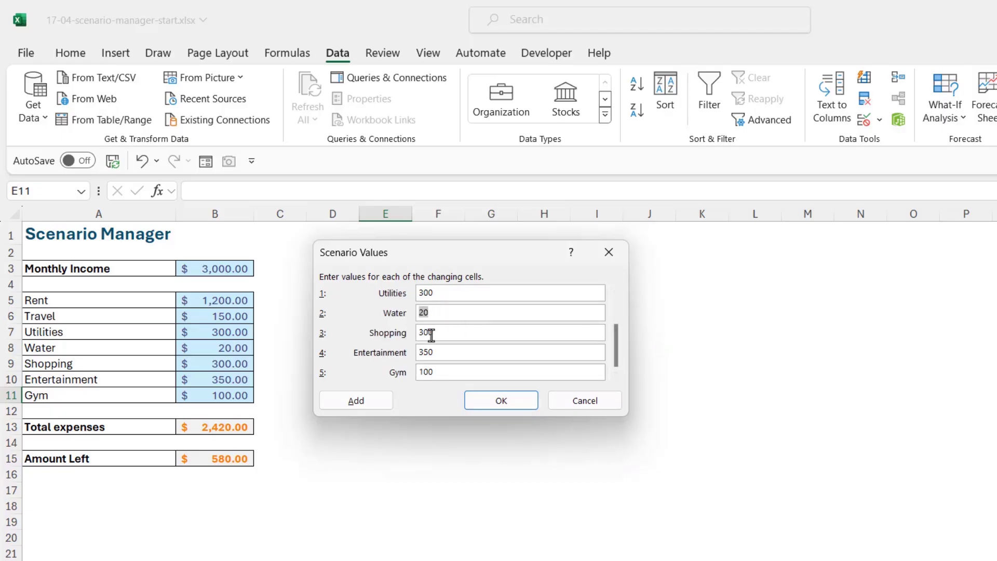
click(438, 331)
key(BackSpace)
key(BackSpace)
text(20)
click(436, 351)
key(BackSpace)
key(BackSpace)
key(BackSpace)
text(400)
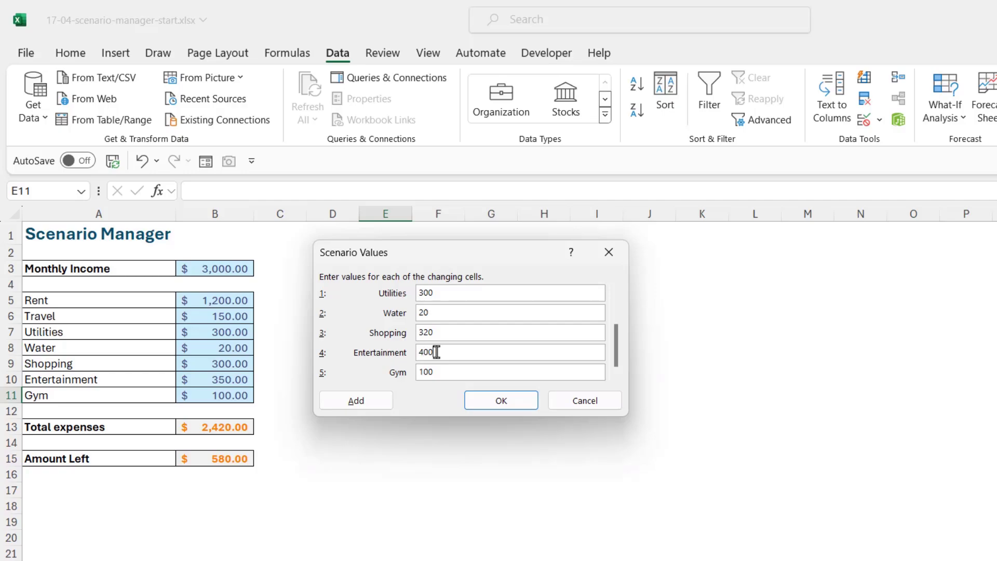
click(514, 400)
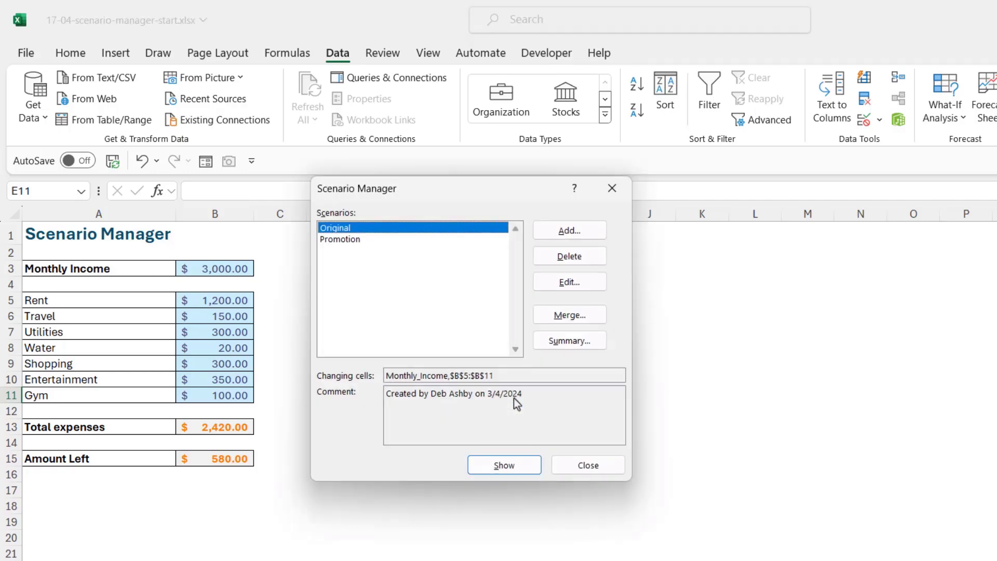
Add a scenario named New Job using the same changing cells.
click(559, 235)
key(Tab)
key(Tab)
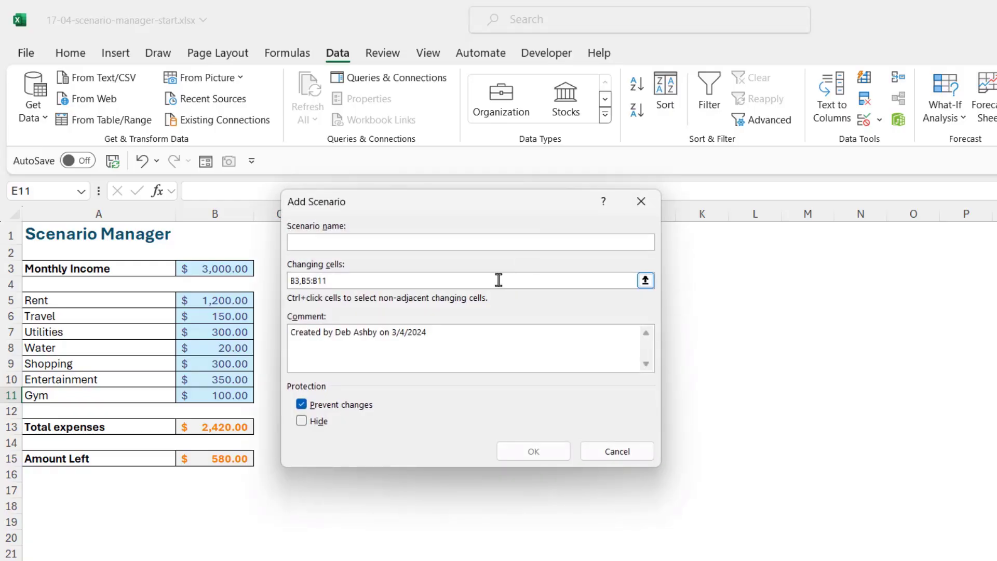
text(New Job)
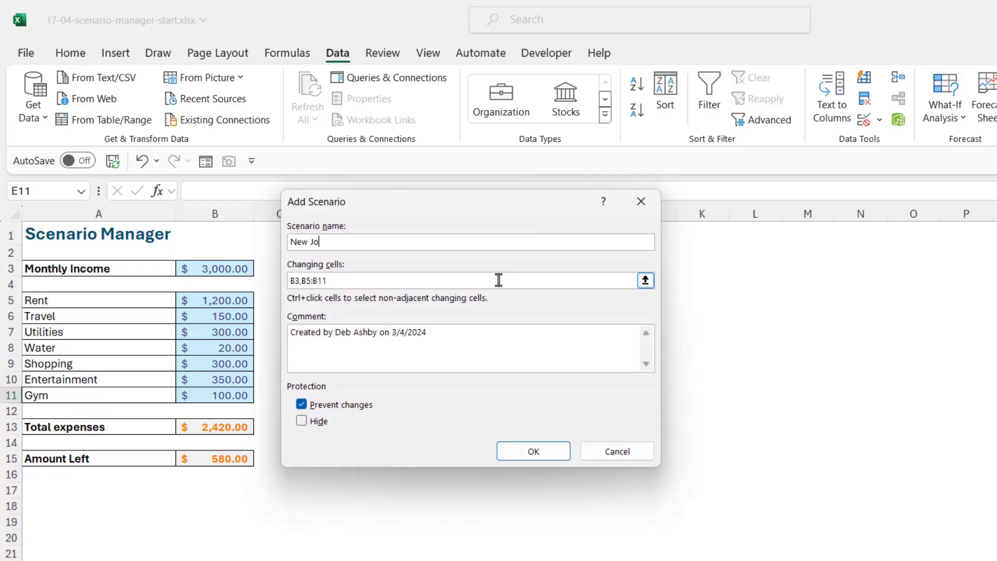
click(532, 451)
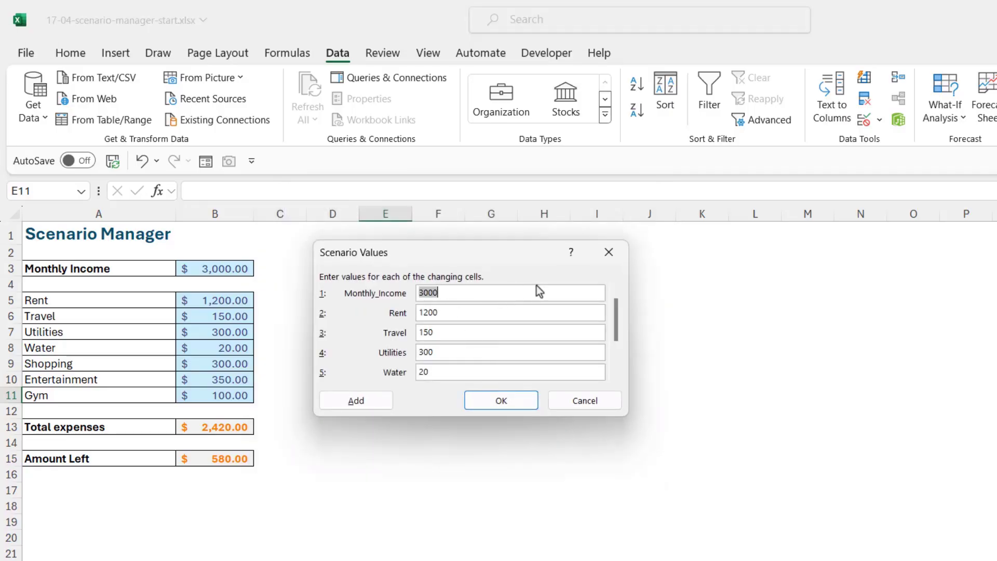
Give New Job income 4000, Travel 250, Shopping 350, Entertainment 450 and Gym 200, then save.
text(4000)
drag(435, 333, 411, 333)
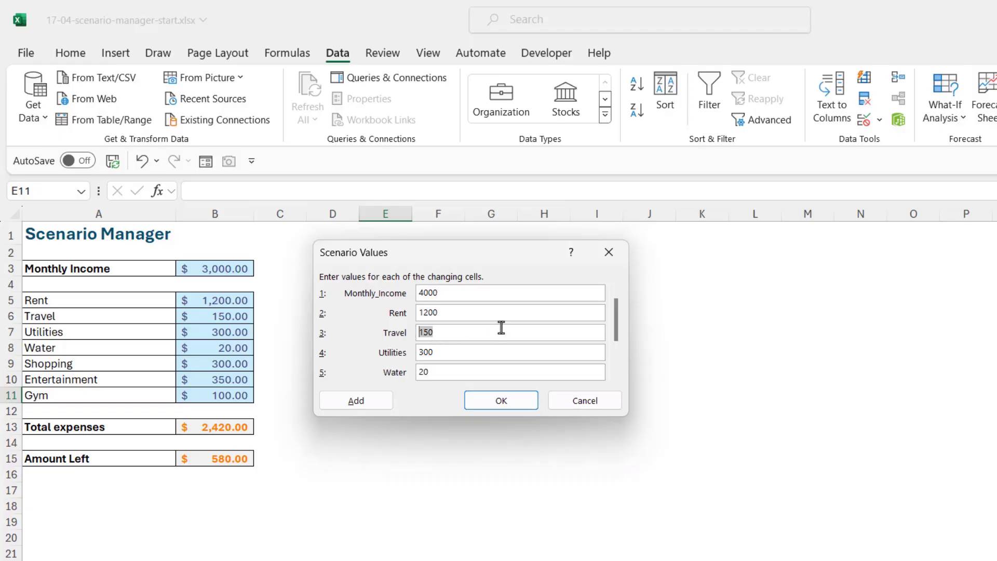
text(250)
drag(616, 337, 531, 366)
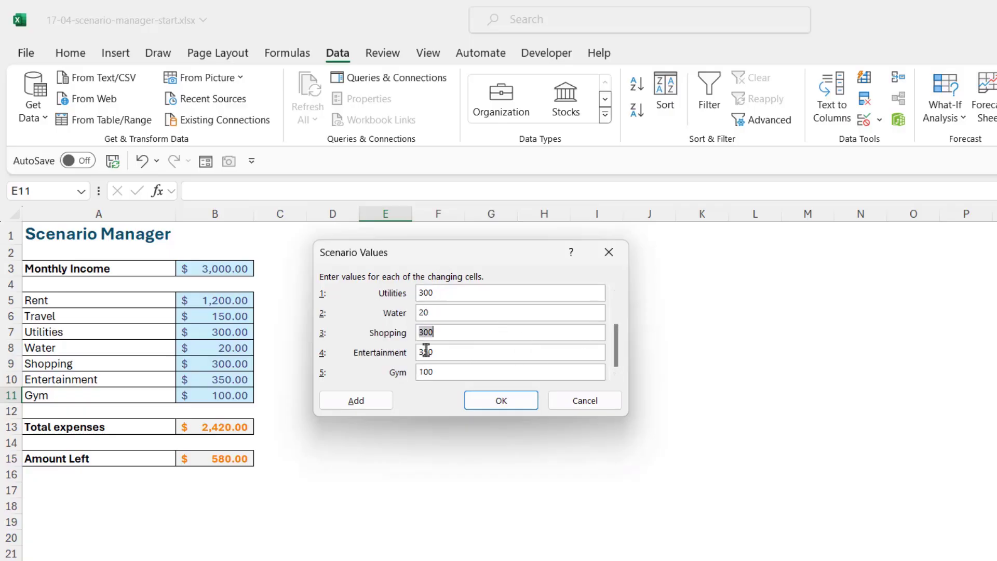
key(Tab)
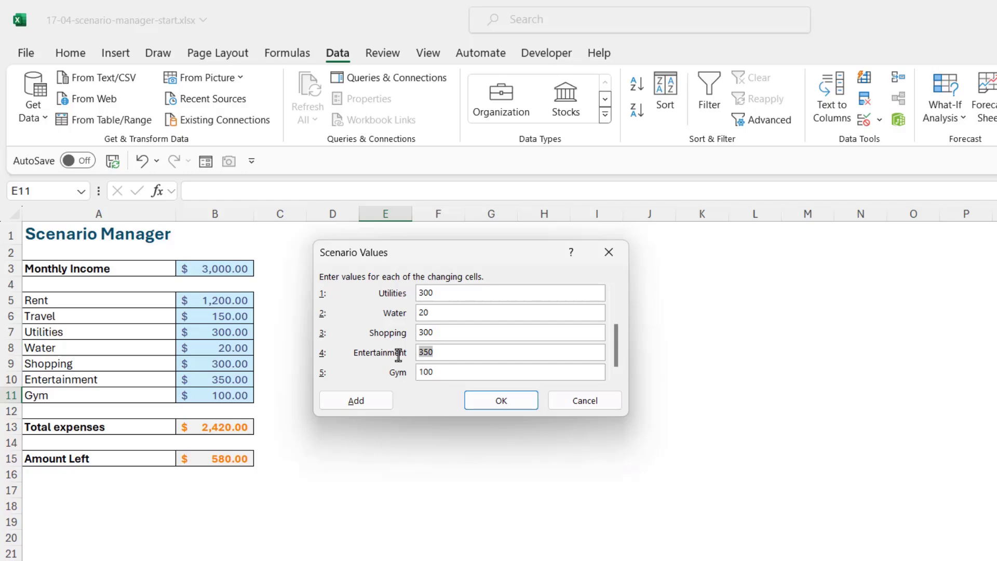
text(450)
key(Tab)
text(200)
drag(438, 333, 408, 334)
text(350)
click(499, 402)
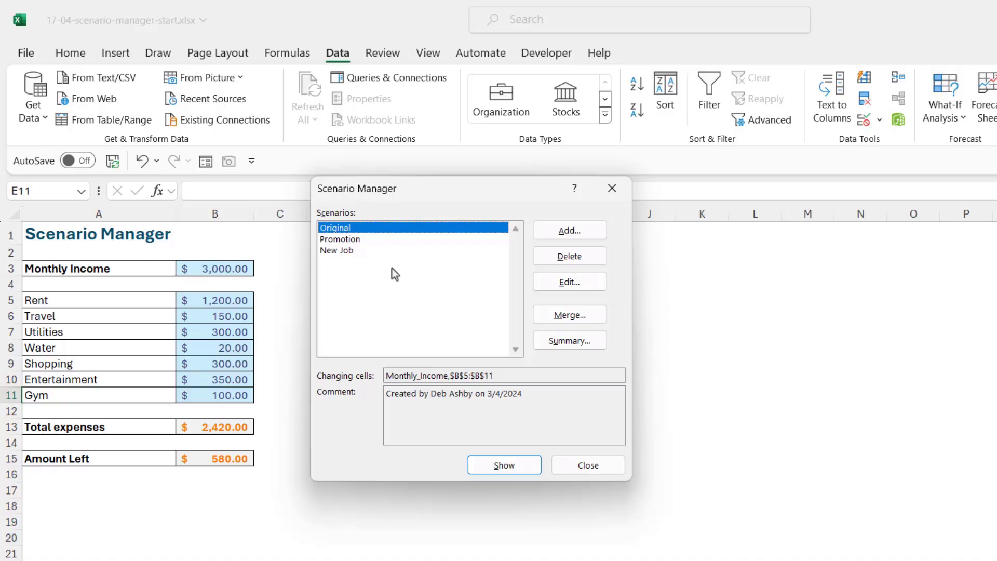
Show the Promotion, Original, then New Job scenarios, leaving 4,000 income and 1,230 left.
click(339, 240)
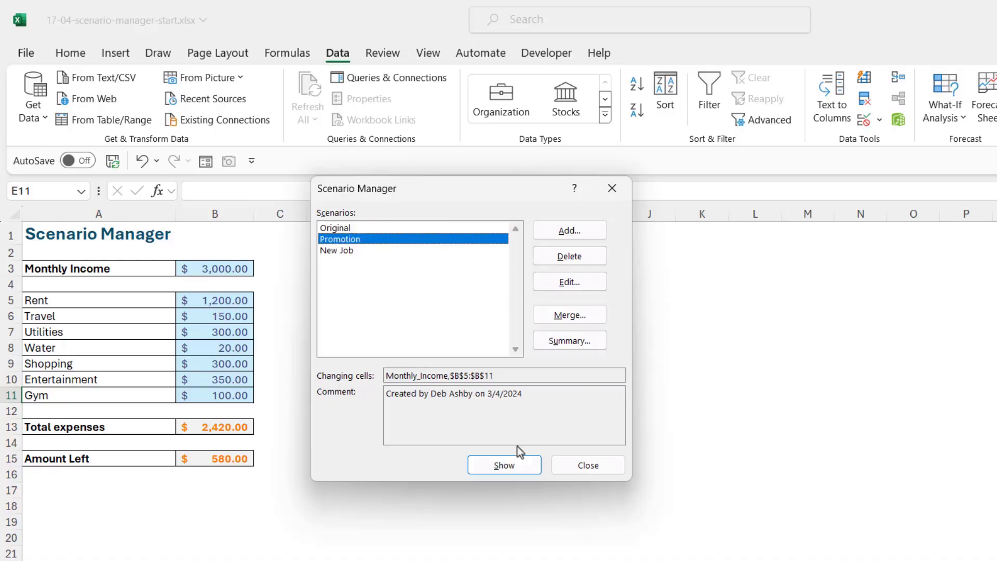
click(502, 470)
click(346, 230)
click(512, 462)
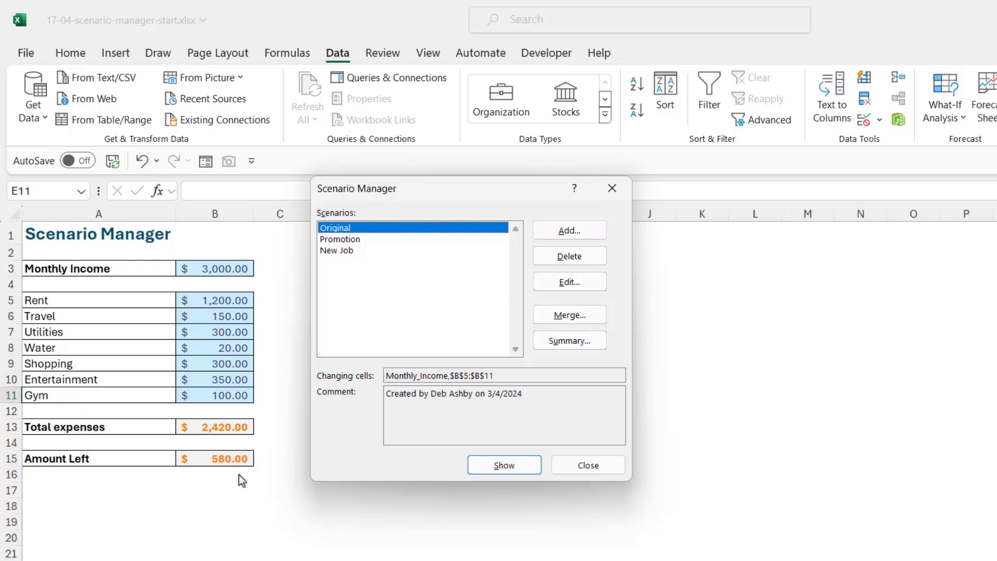
click(348, 252)
click(513, 467)
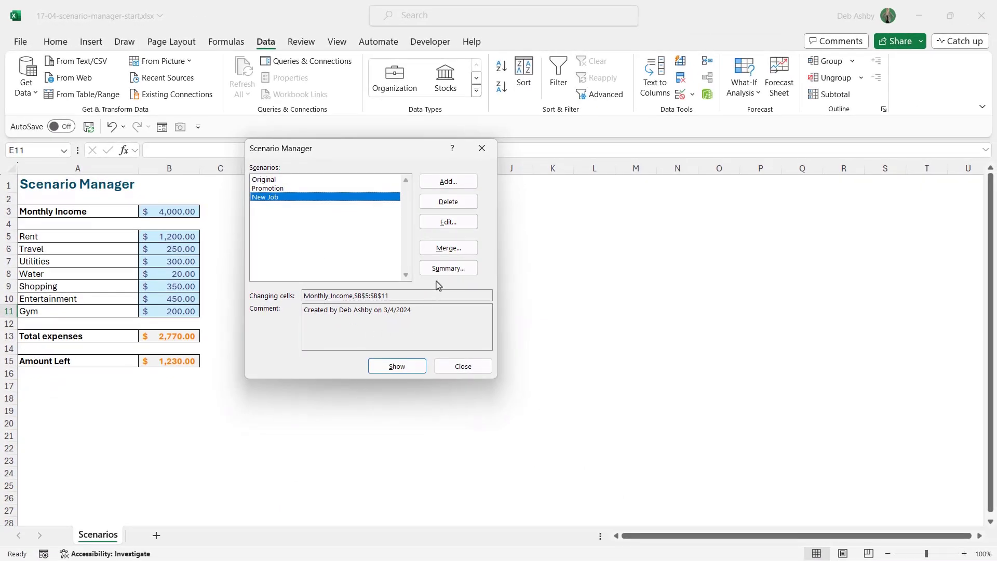
Generate a Scenario Summary report with result cell B15 (Amount Left).
click(446, 268)
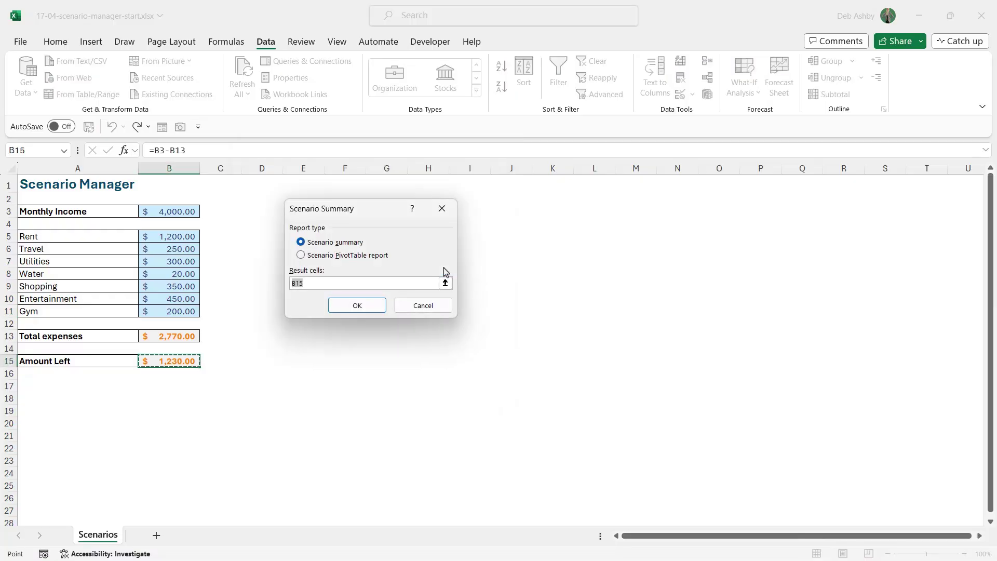
click(357, 305)
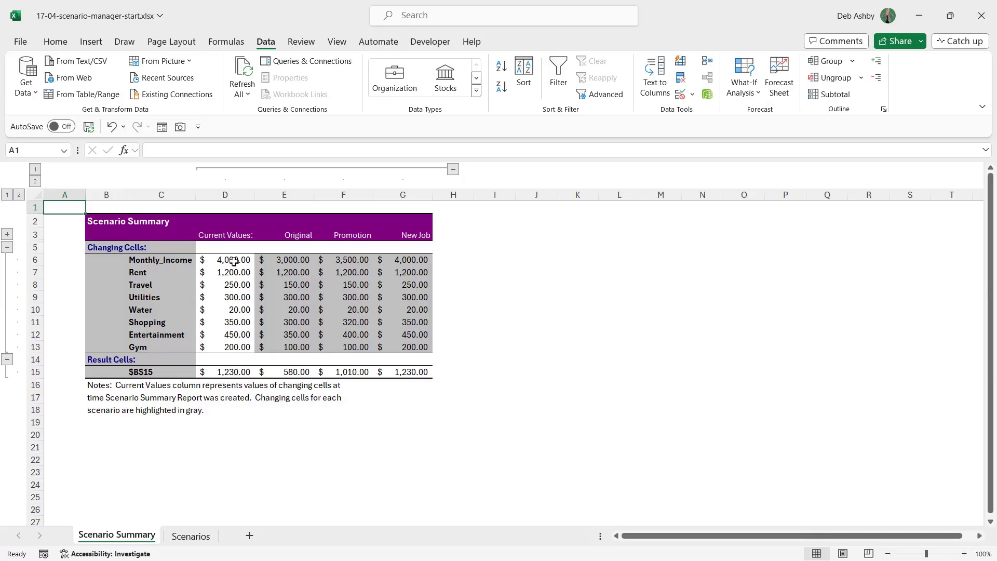
drag(233, 261, 234, 349)
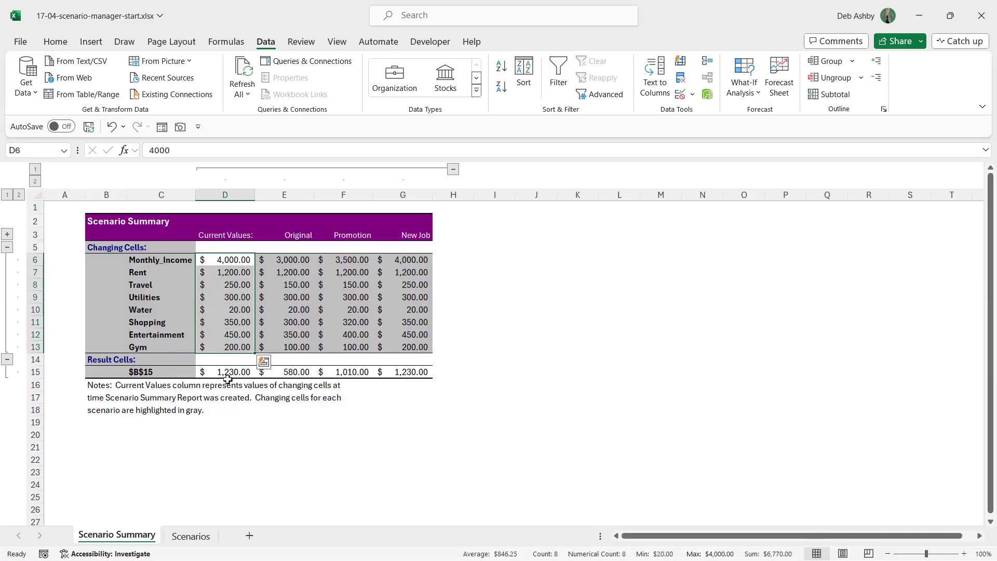
click(230, 373)
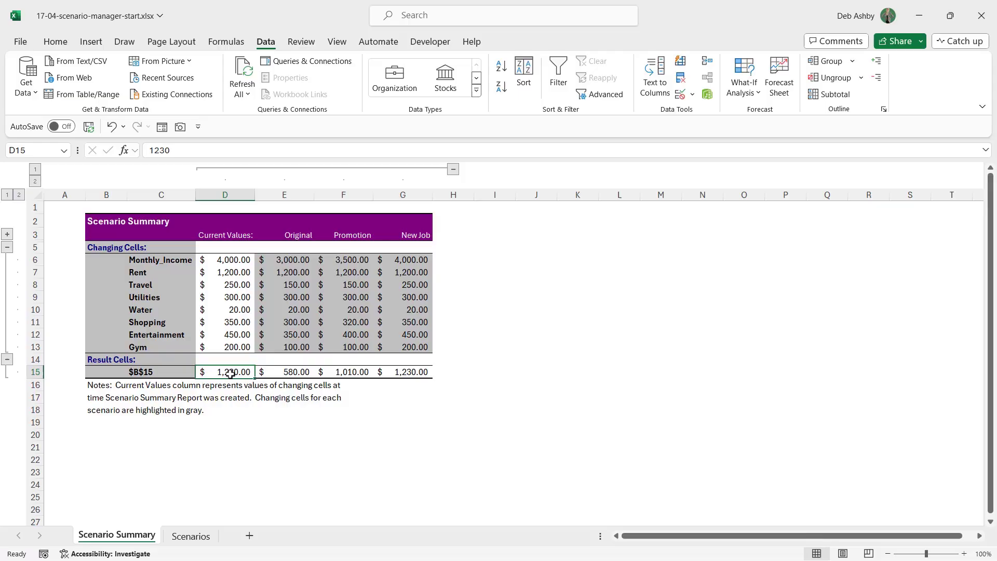
click(188, 536)
click(144, 537)
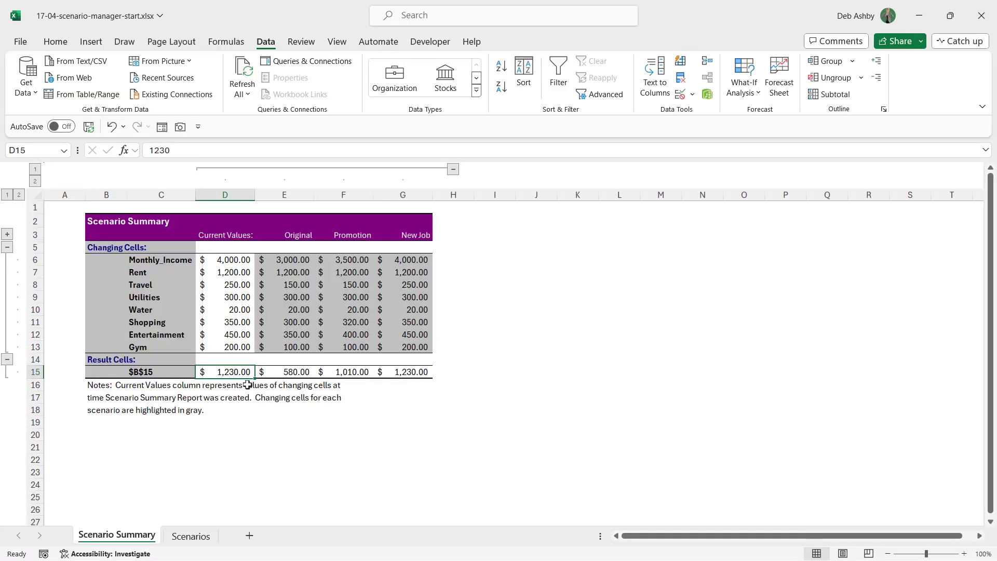
drag(236, 260, 237, 373)
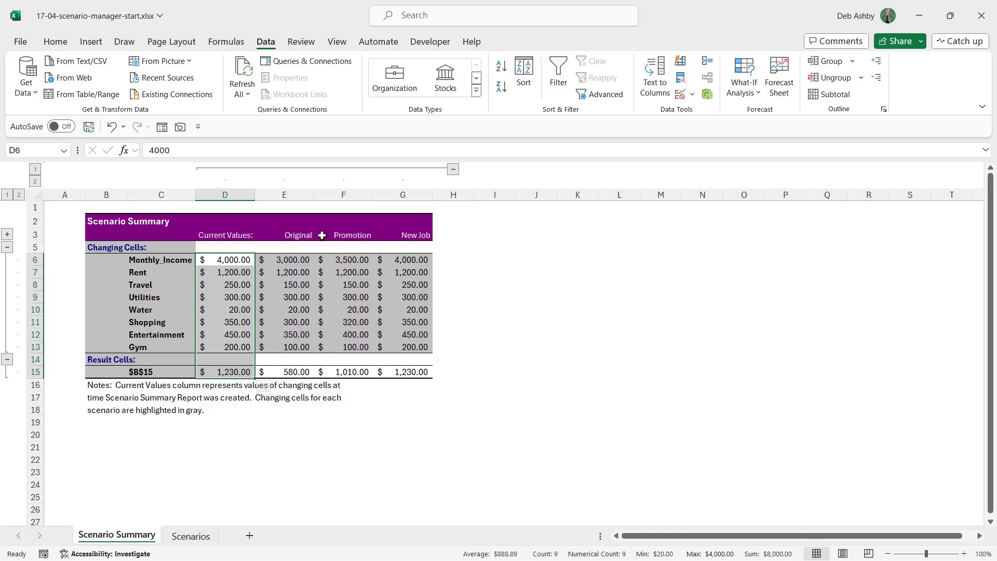
click(352, 235)
click(412, 235)
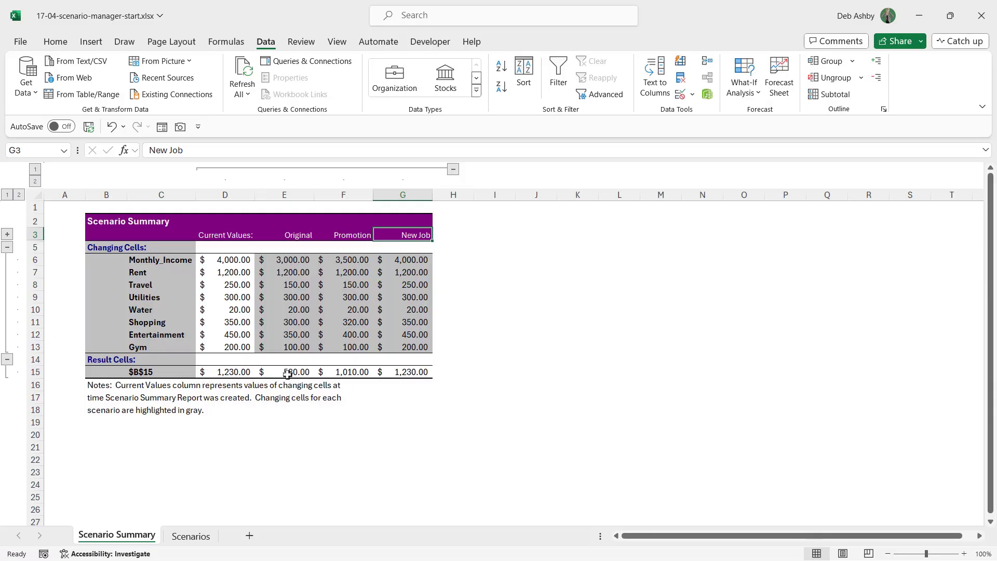
drag(288, 373, 410, 373)
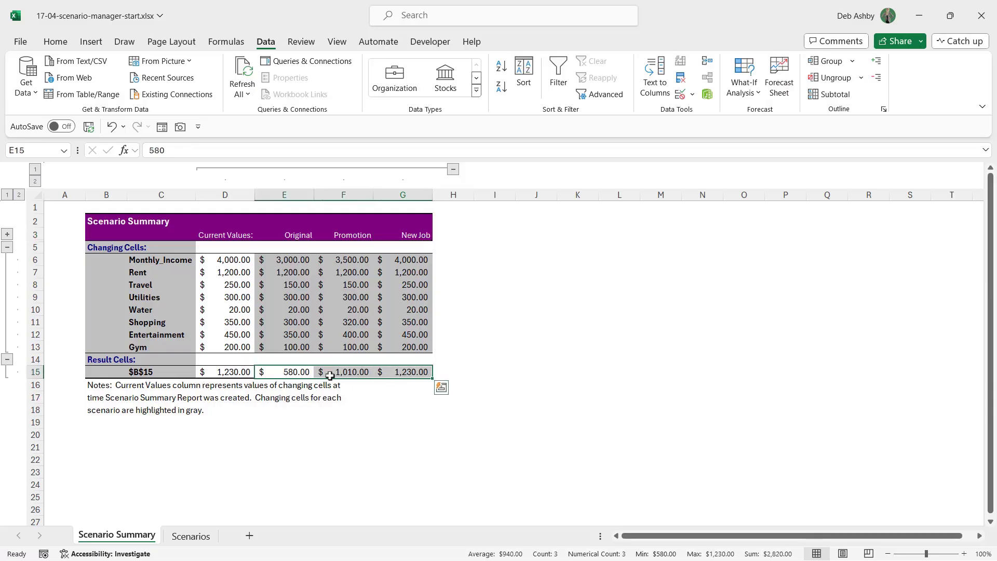